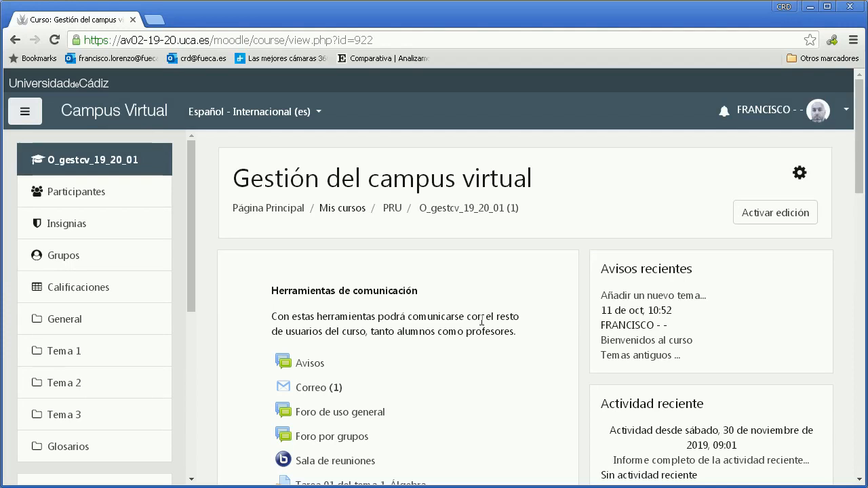
Step: Open the Cuestionario de evaluación quiz from the course page and start editing its questions
scroll(464, 314, down, 2)
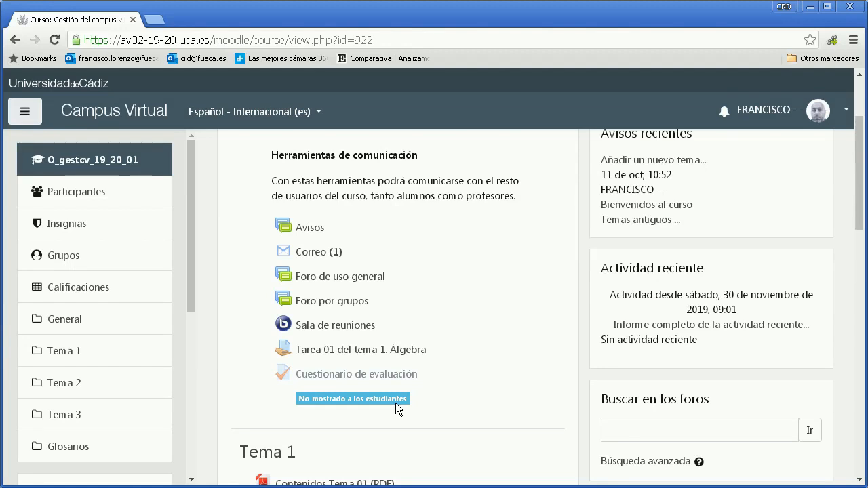
click(367, 380)
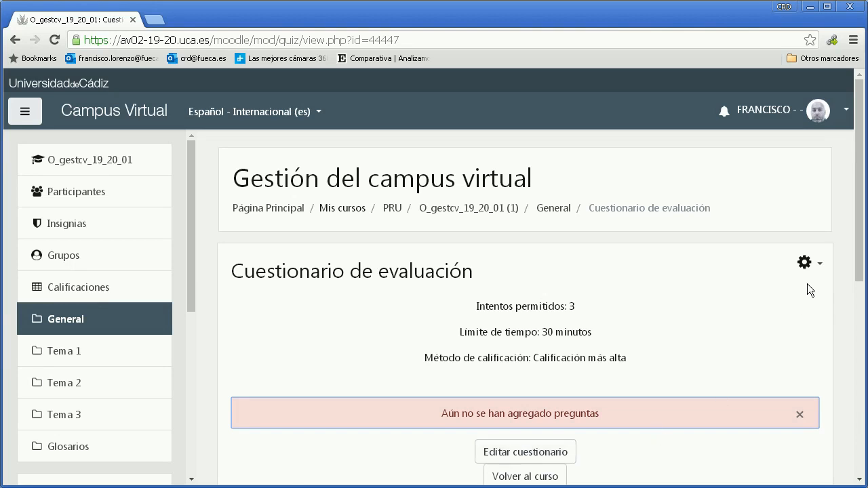
click(806, 264)
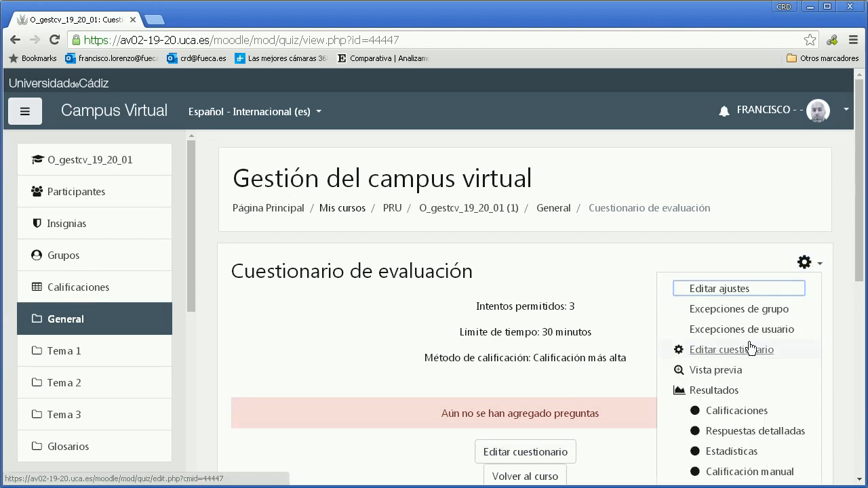
click(541, 452)
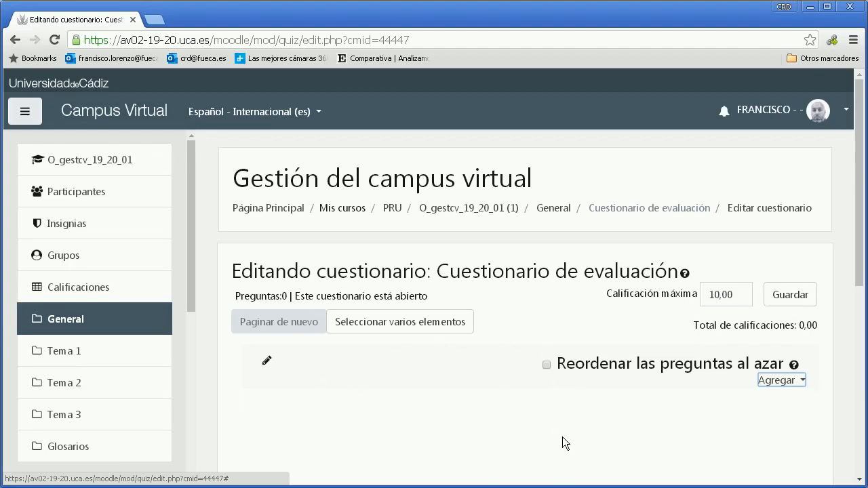
Step: Add all questions from the question bank's default course category, including its subcategories, to the quiz
click(784, 380)
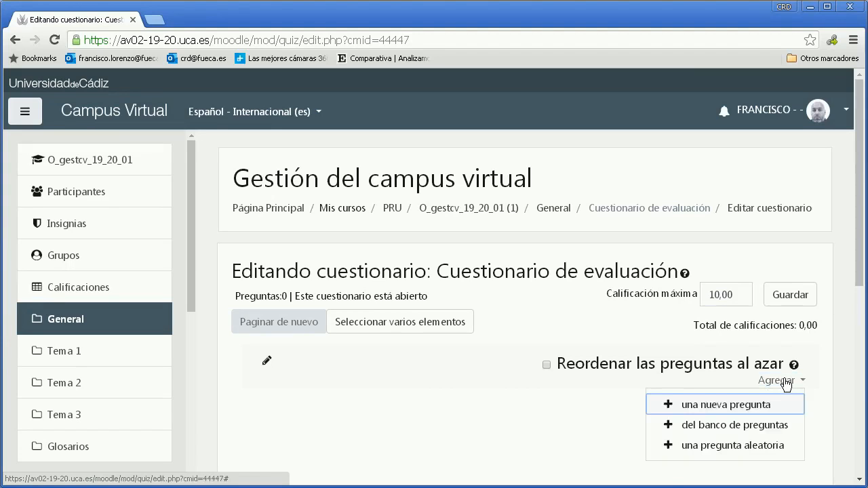
click(720, 432)
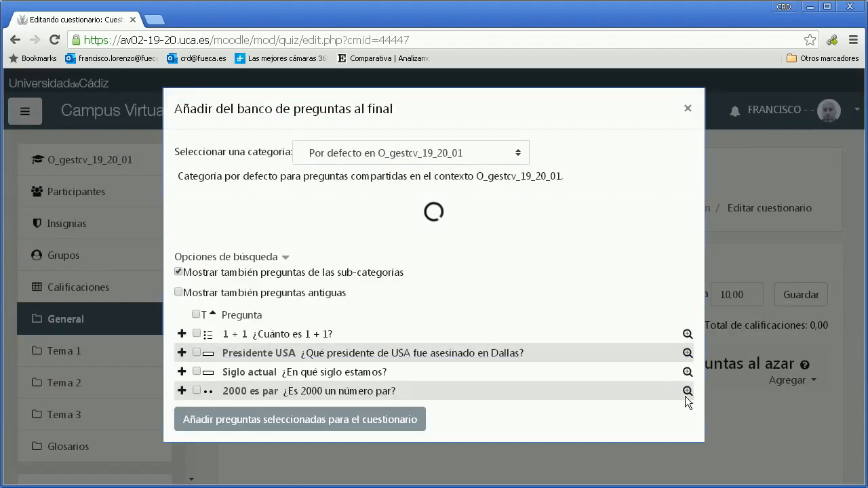
click(519, 151)
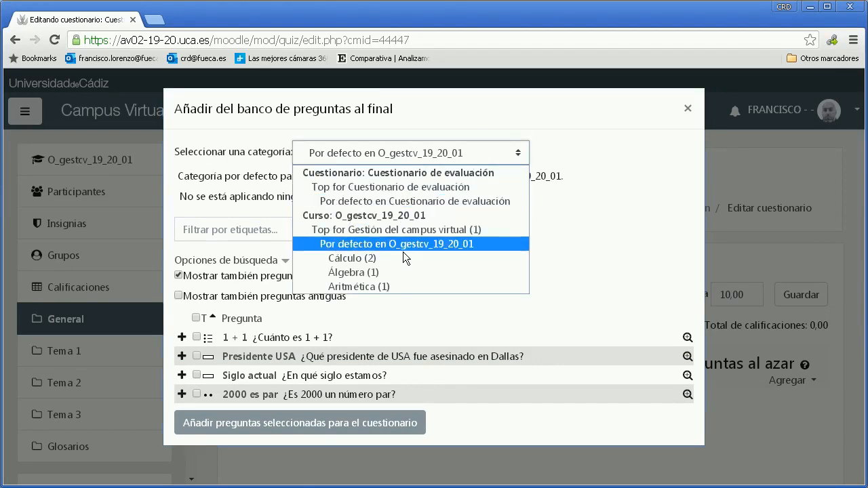
click(625, 156)
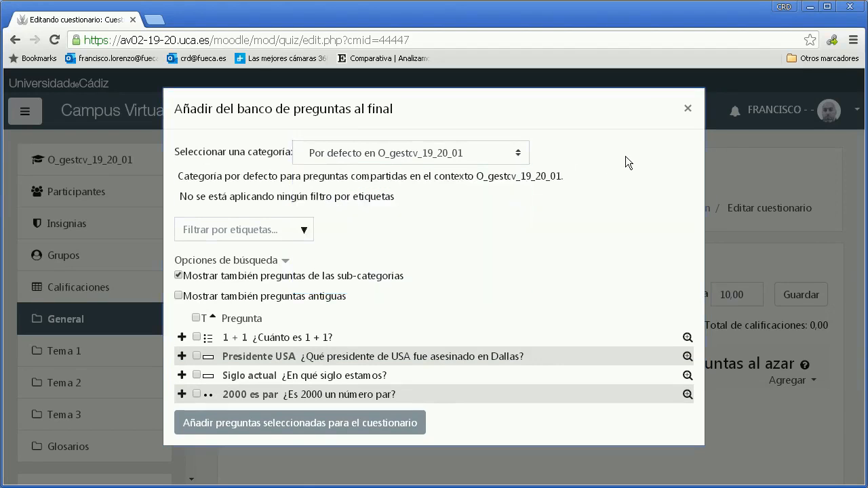
click(196, 319)
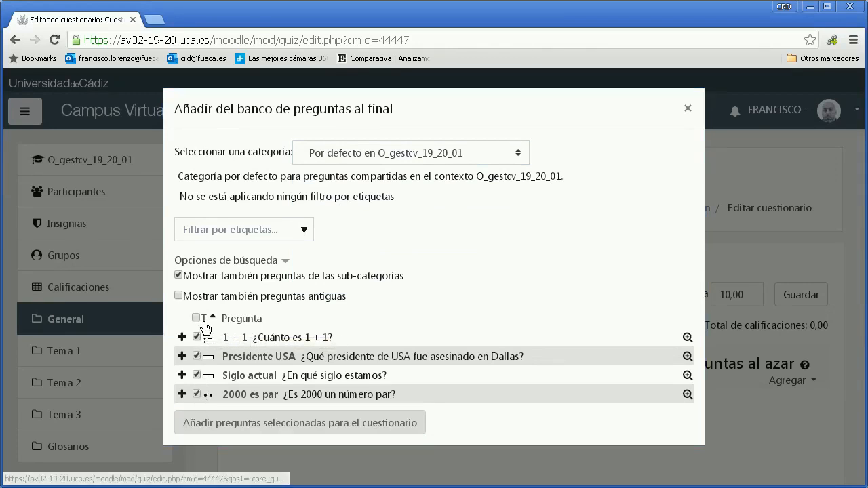
click(264, 433)
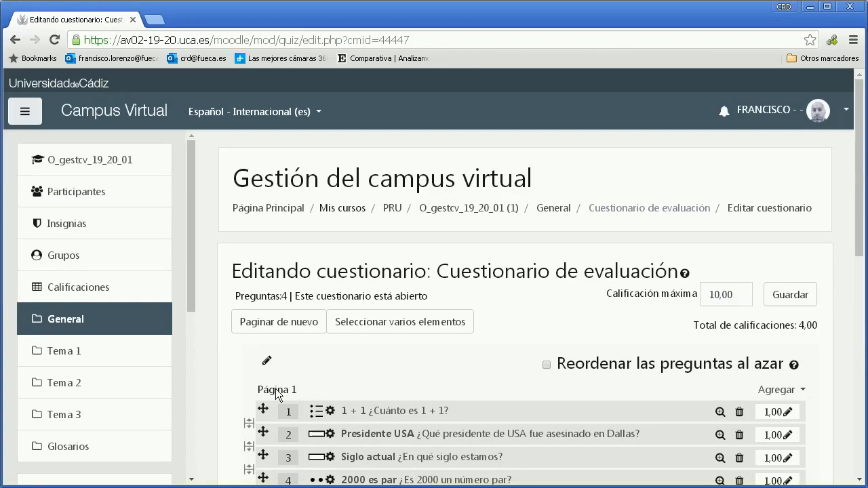
Step: Split the questions onto separate pages, then remove the page breaks after questions 1 and 2
scroll(276, 393, down, 2)
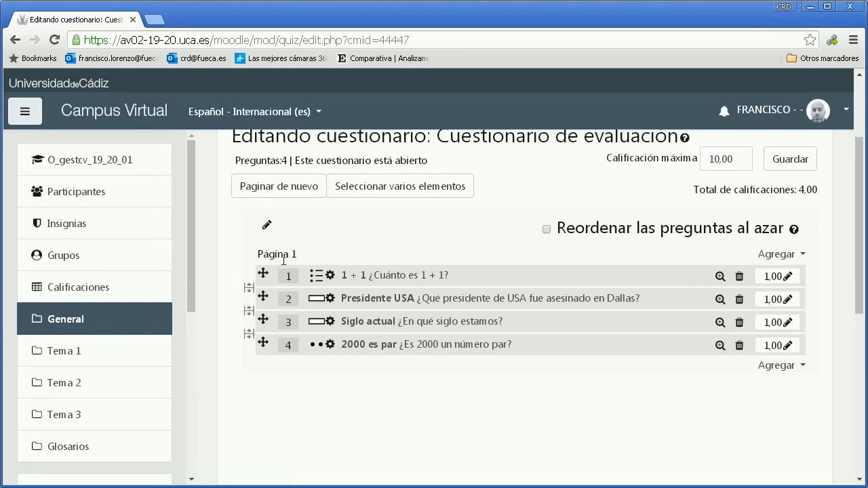
click(250, 290)
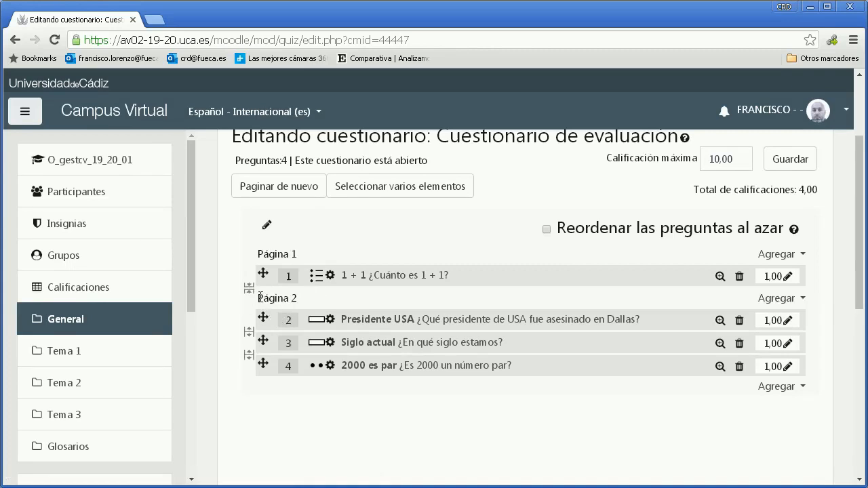
click(249, 333)
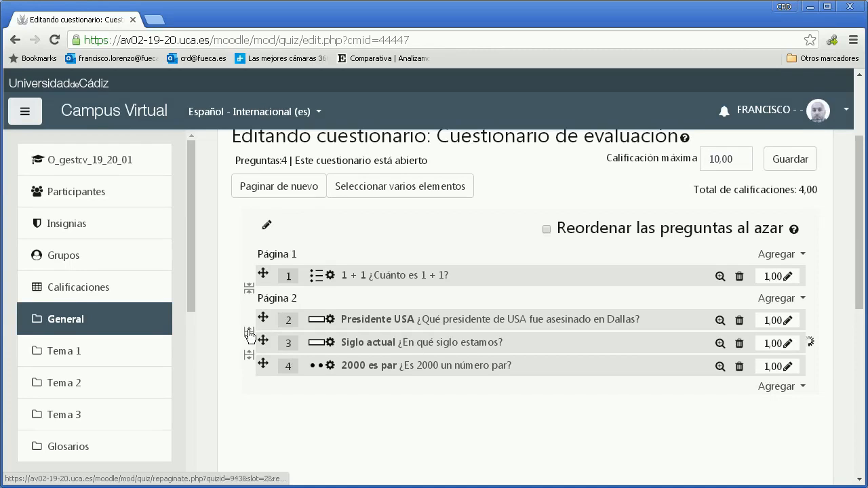
click(249, 375)
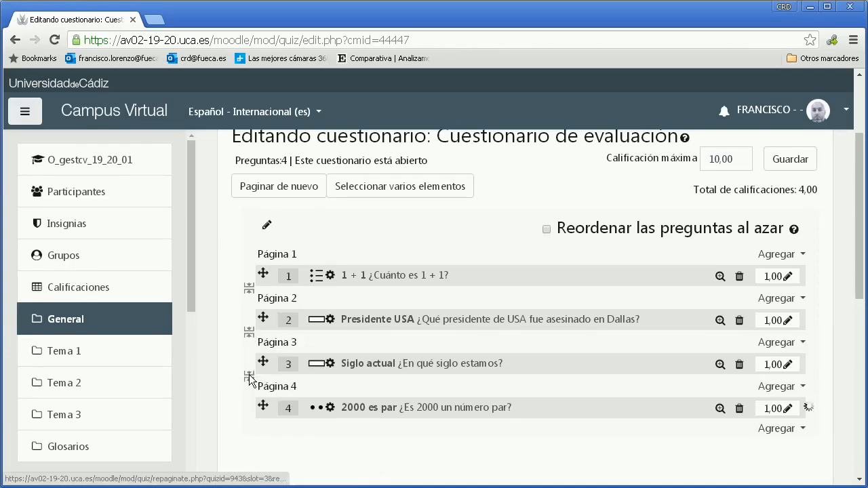
click(249, 333)
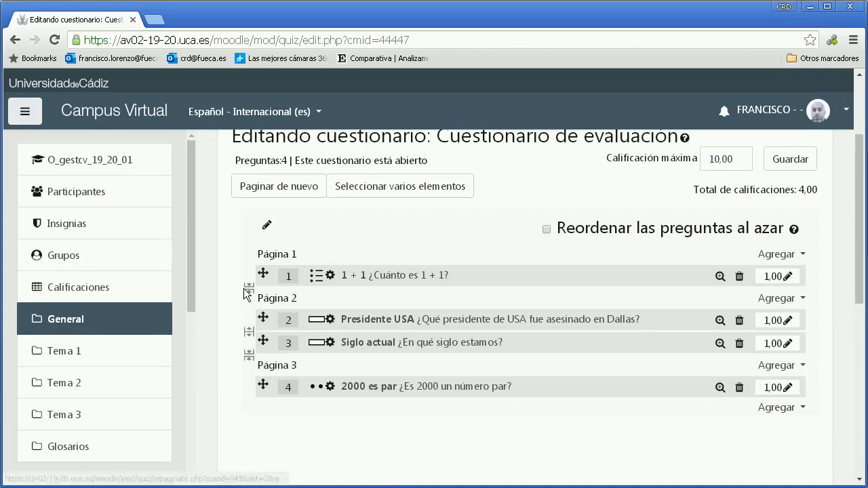
click(247, 290)
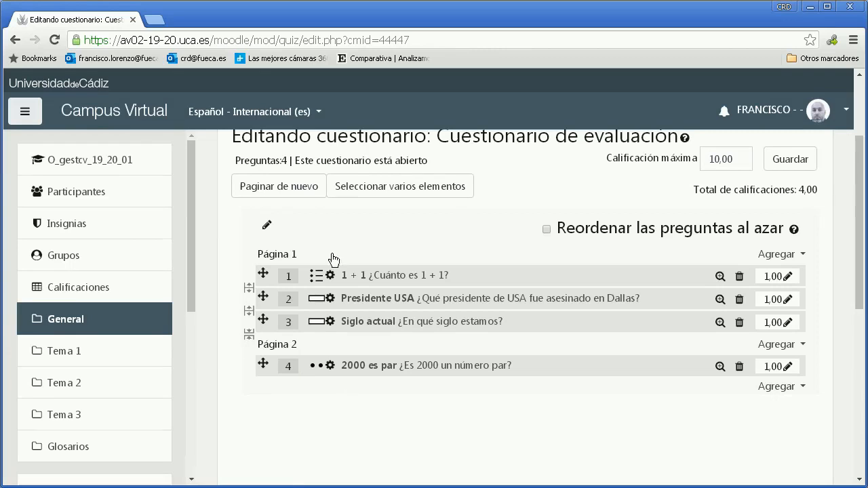
Step: Repaginate the quiz with 2 questions per page
click(286, 187)
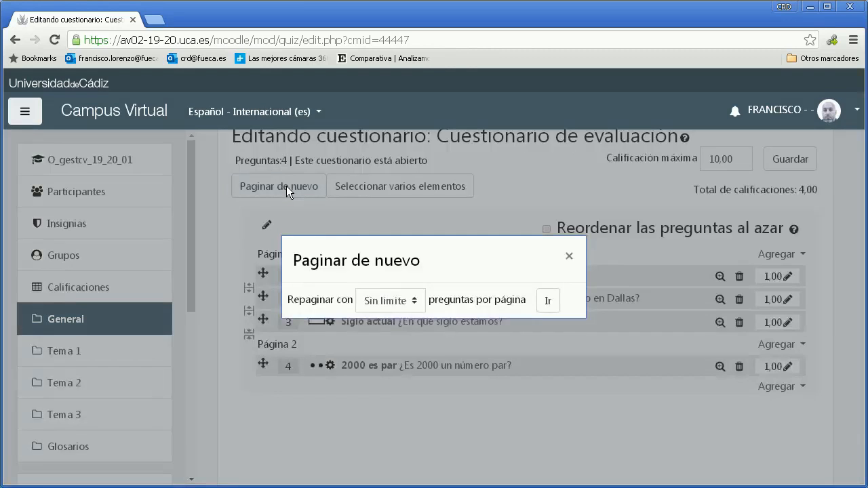
click(401, 301)
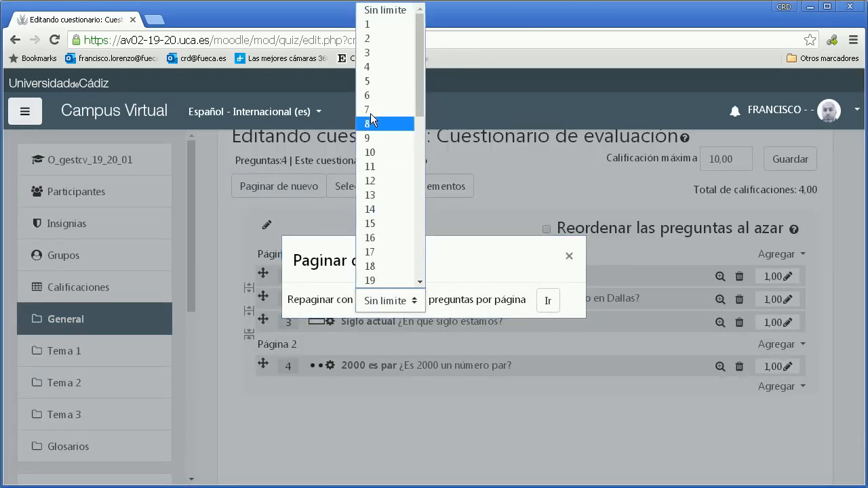
click(381, 40)
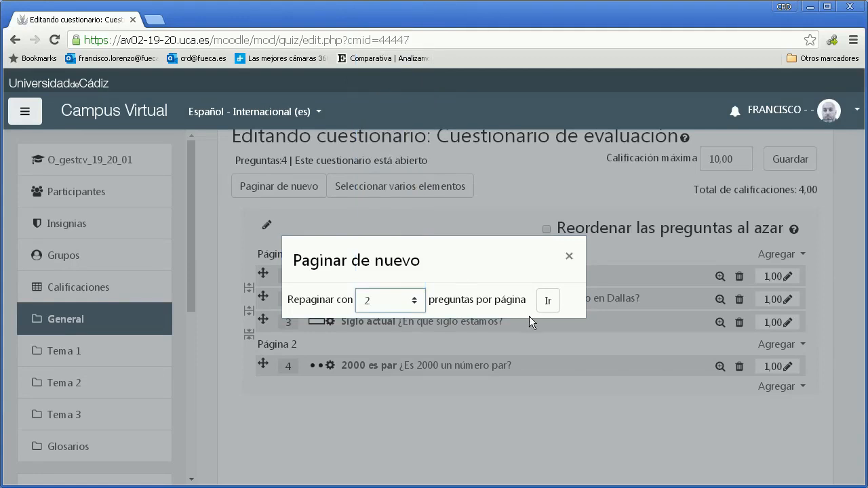
click(548, 301)
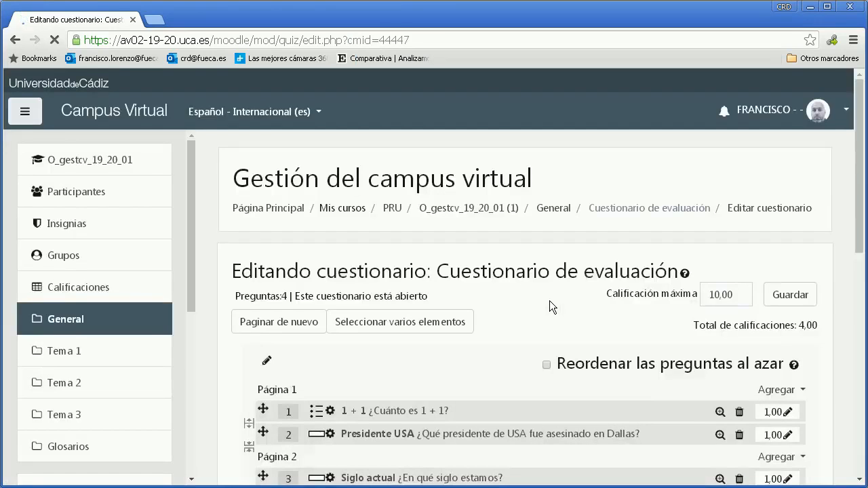
scroll(470, 306, down, 3)
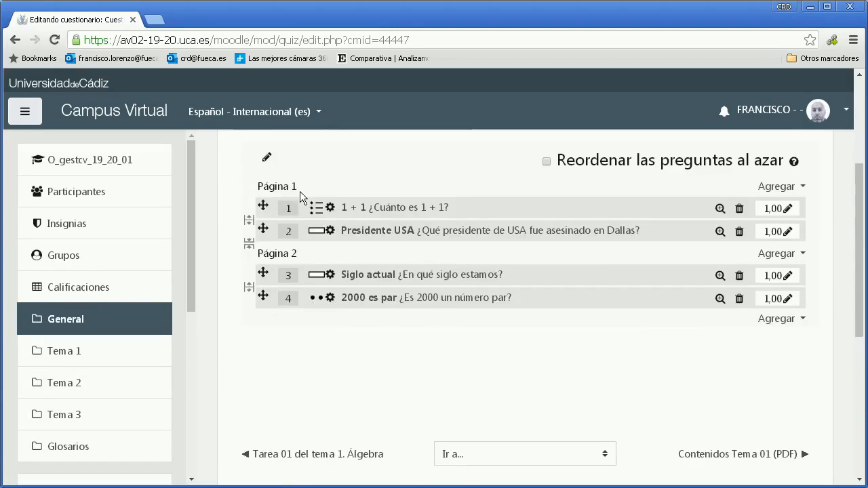
scroll(332, 347, up, 2)
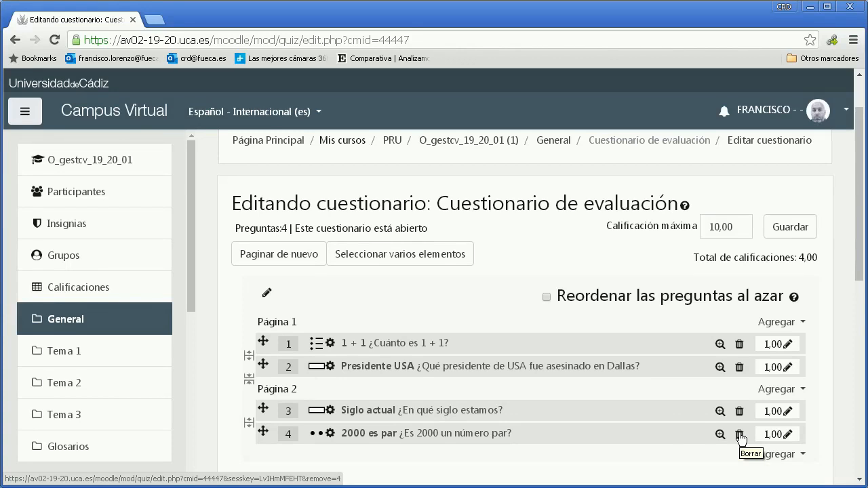
click(412, 257)
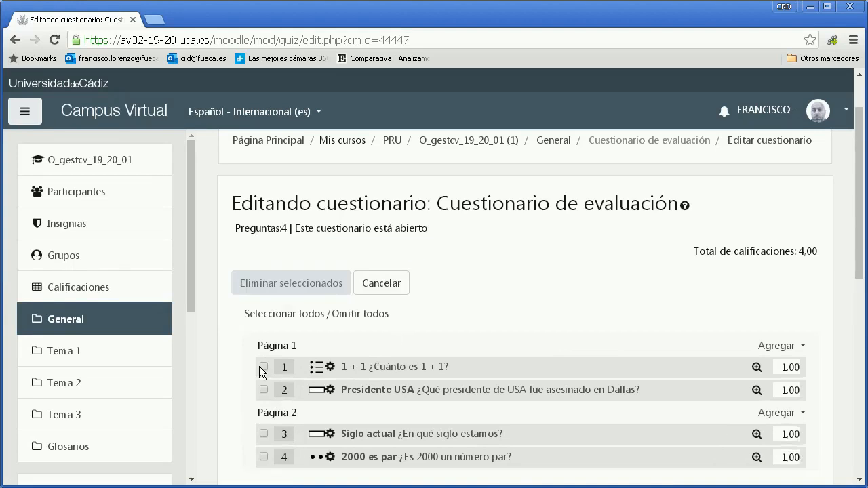
click(264, 367)
click(264, 391)
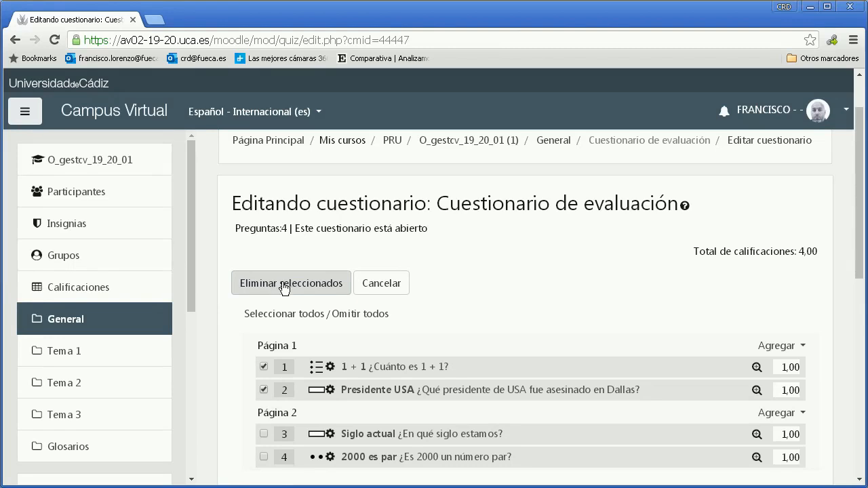
click(384, 285)
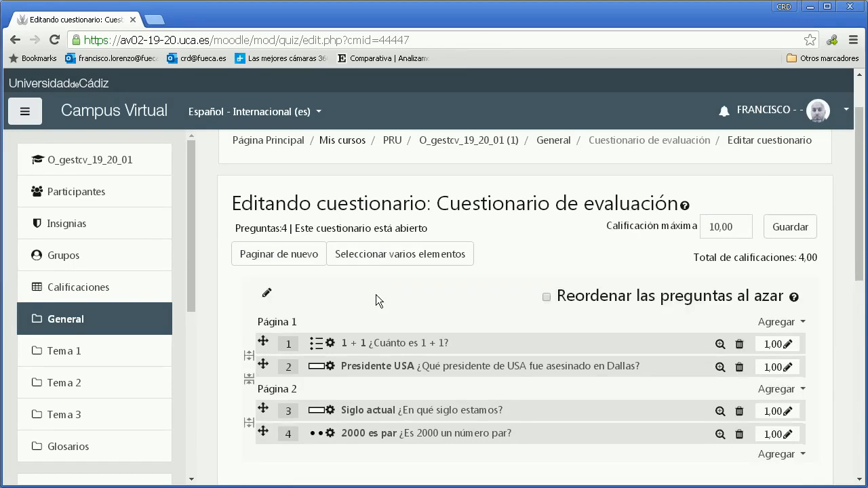
Step: Remove the page break before the Siglo actual question and enable random reordering of the questions
click(250, 389)
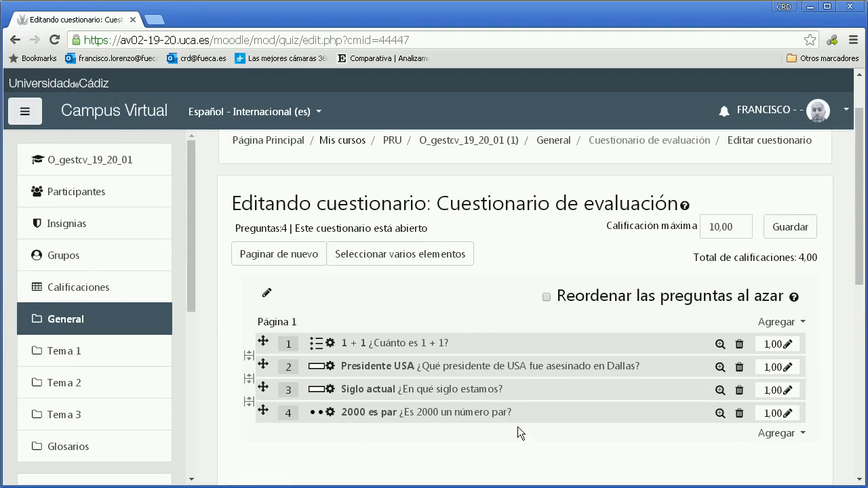
drag(737, 228, 706, 226)
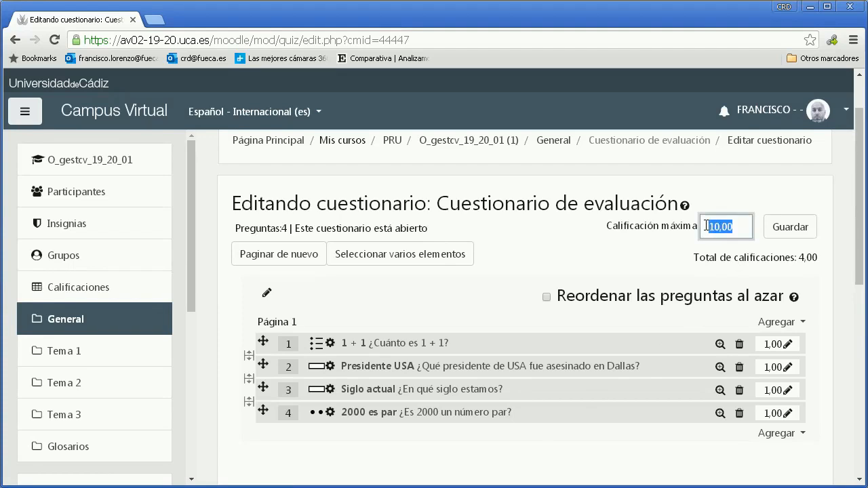
click(597, 302)
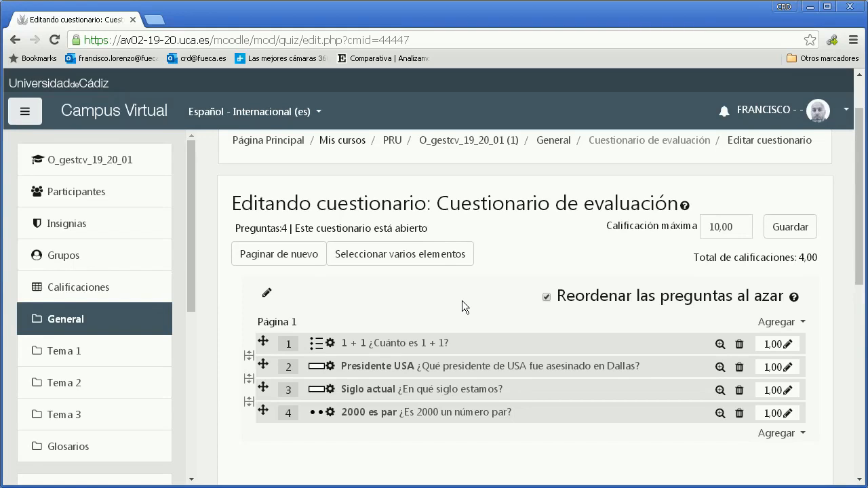
Step: Try to add 10 random questions from the category Por defecto en O_gestcv_19_20_01 to page 1
click(777, 322)
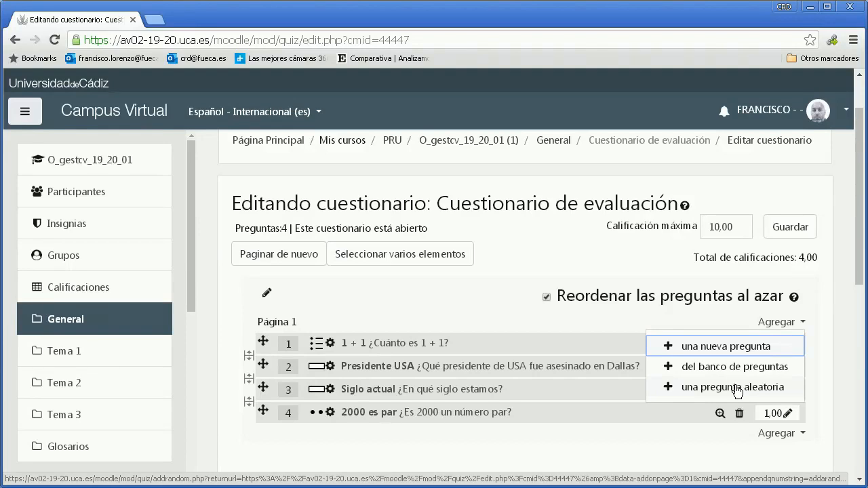
key(Escape)
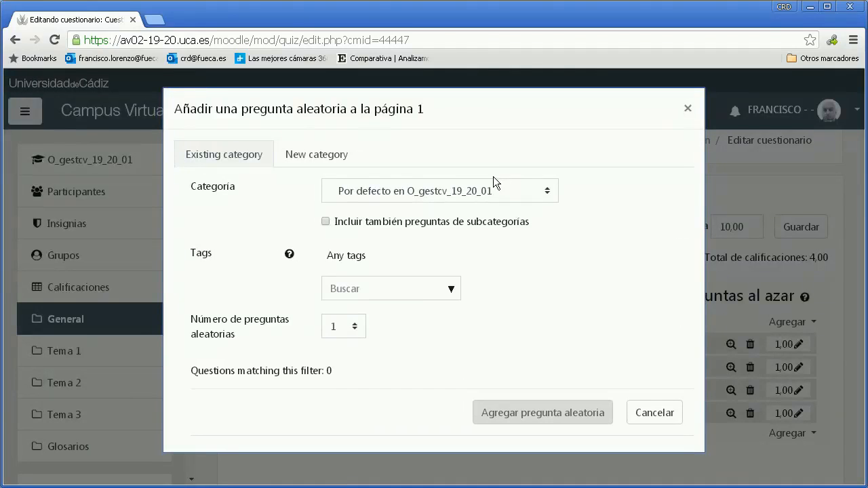
click(483, 192)
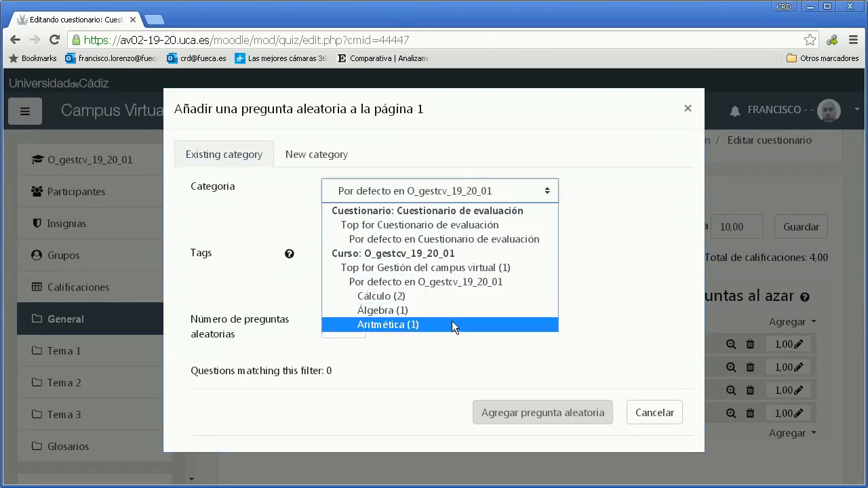
click(608, 210)
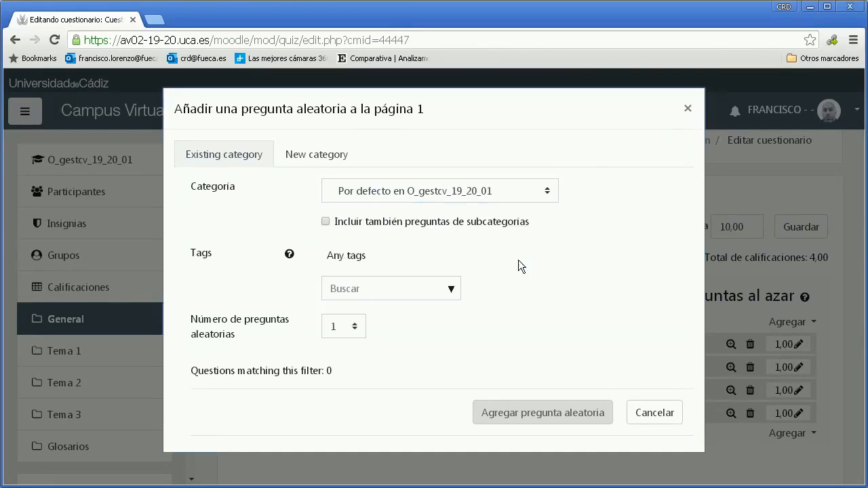
click(351, 327)
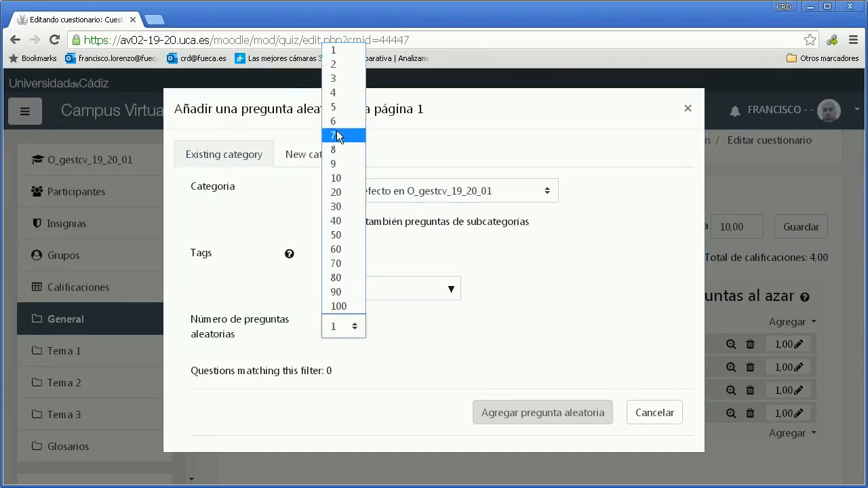
click(343, 175)
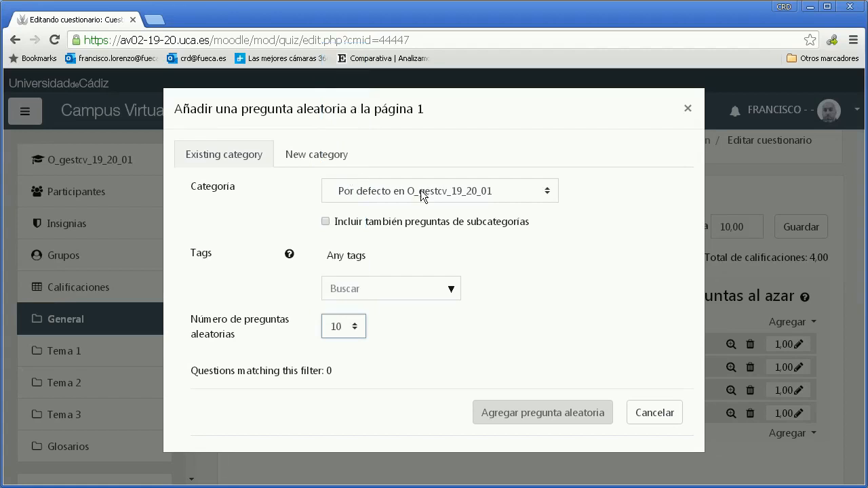
click(529, 414)
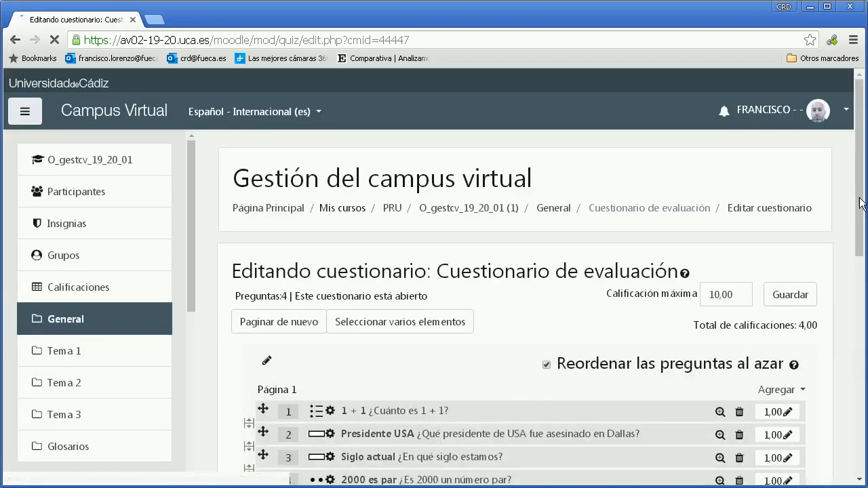
Step: Set the maximum mark of the 1 + 1 question to 2 and of the Presidente USA question to 3
drag(860, 193, 864, 235)
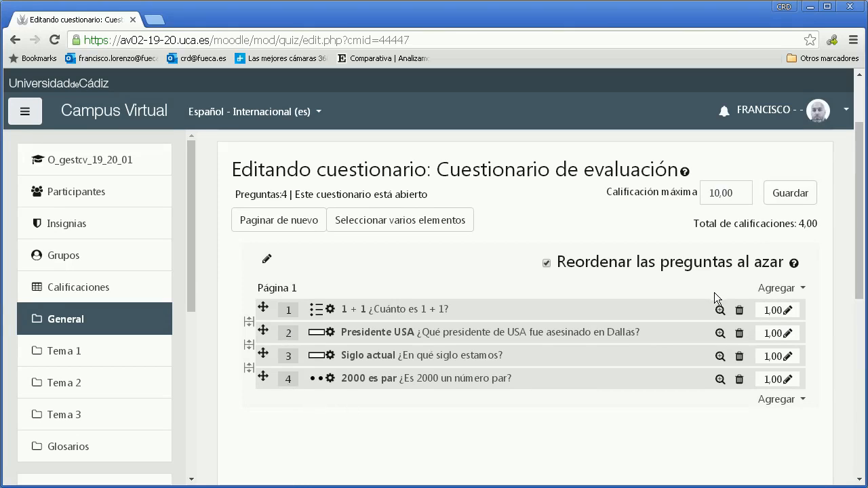
click(788, 311)
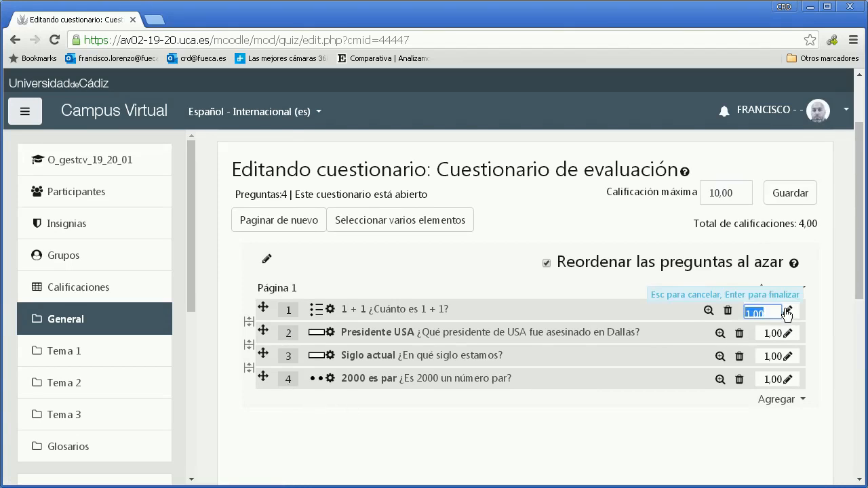
text(2)
key(Return)
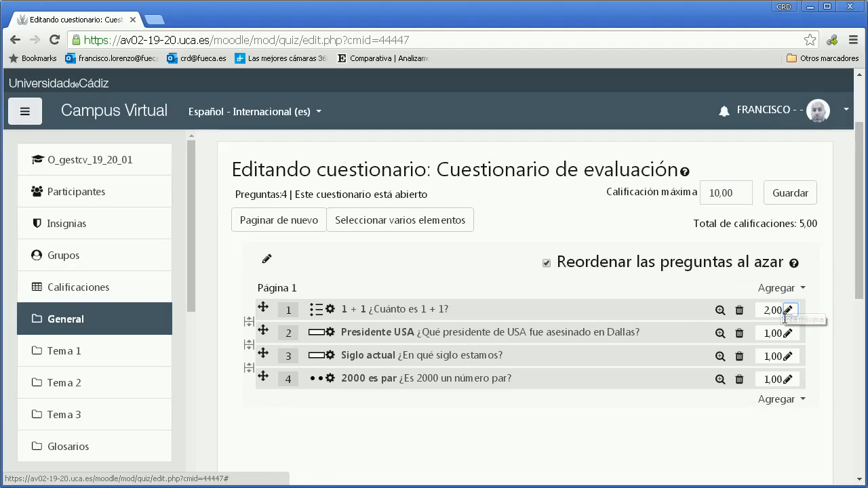
click(789, 335)
text(3)
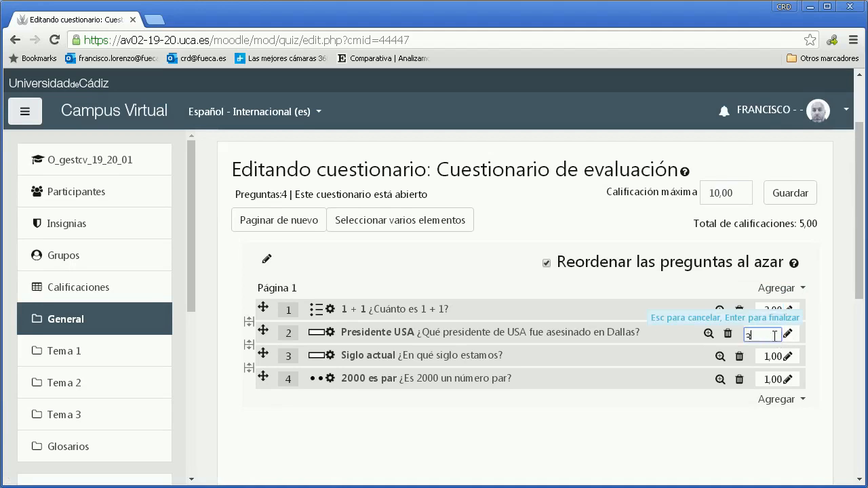
key(Return)
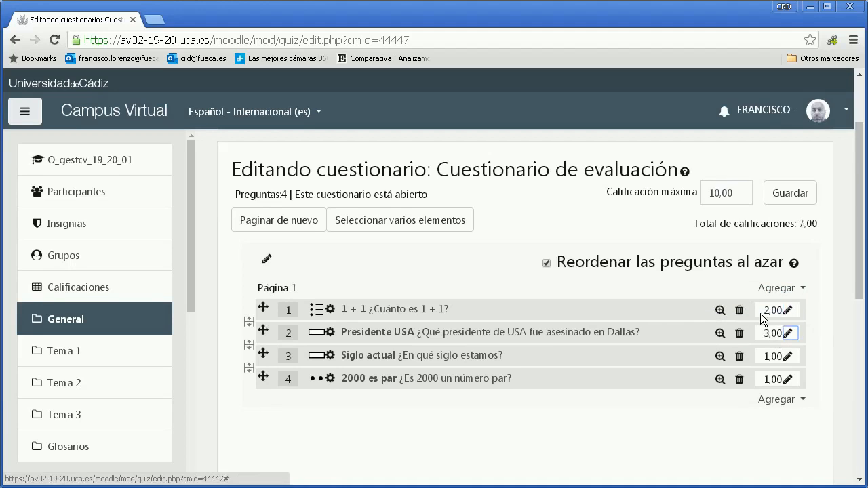